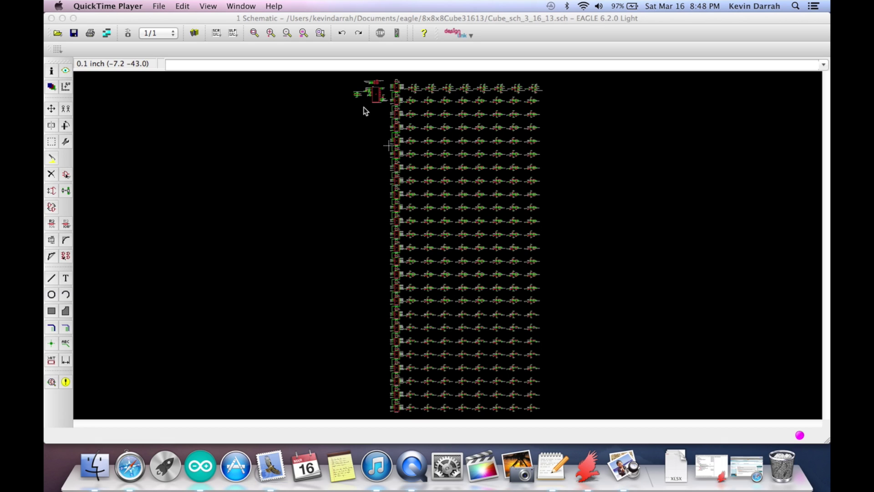
Step: Examine the microcontroller circuit and the adjoining chain of shift registers in the cube schematic
click(364, 120)
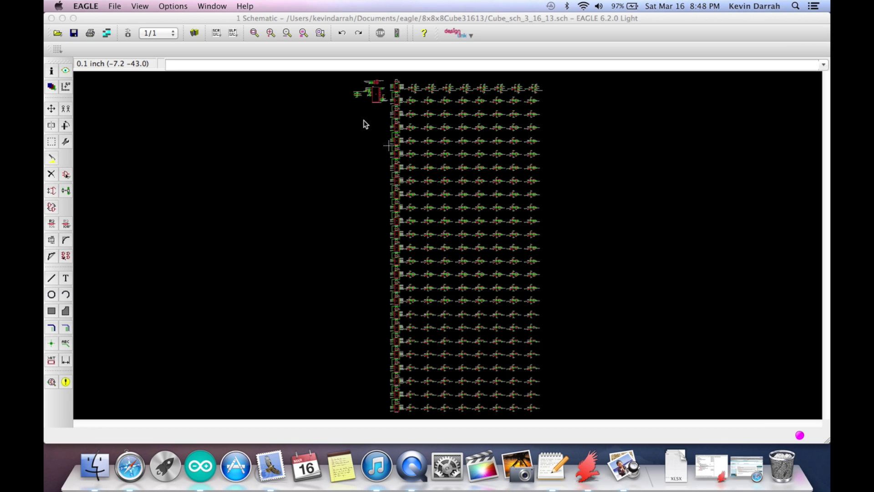
scroll(382, 115, up, 2)
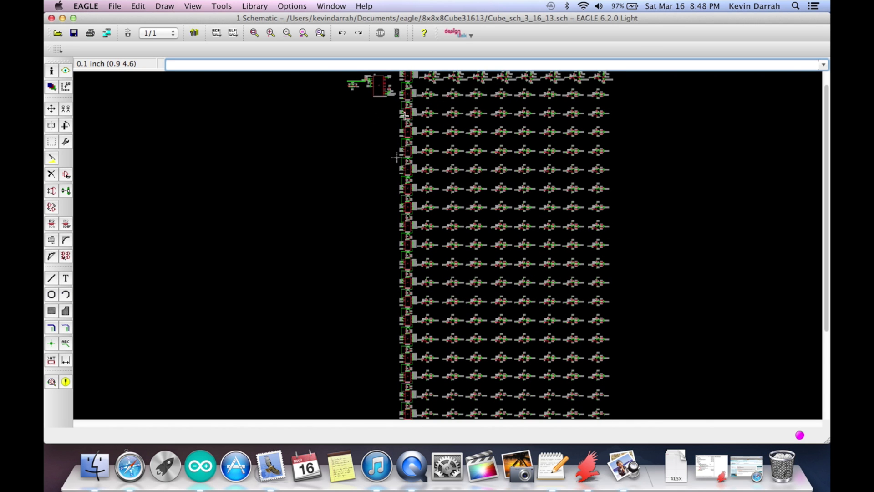
scroll(404, 115, up, 3)
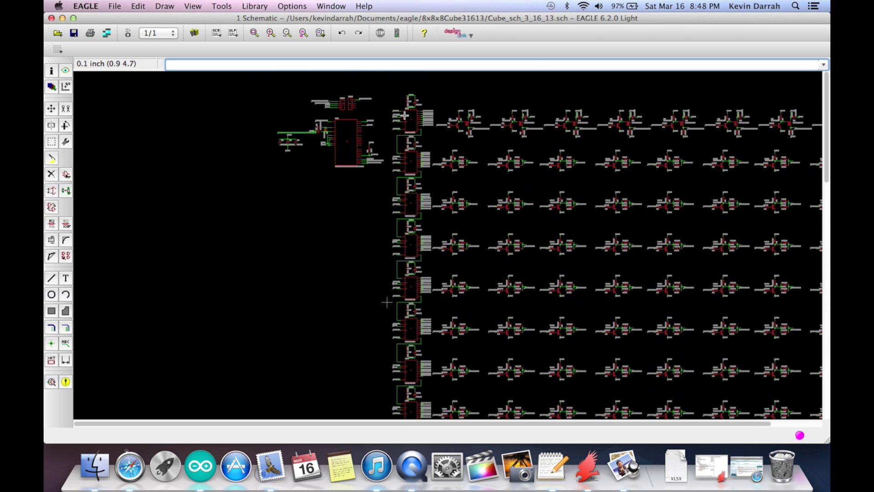
scroll(347, 130, up, 4)
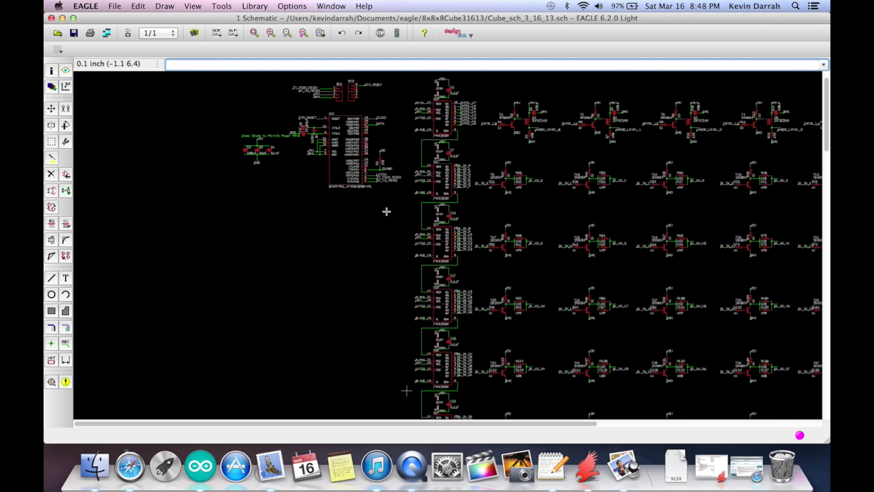
scroll(381, 214, right, 8)
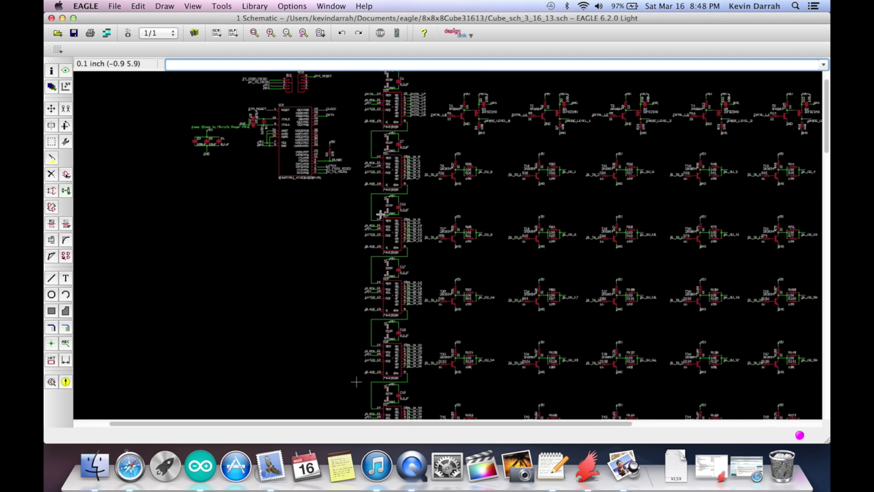
scroll(381, 214, down, 2)
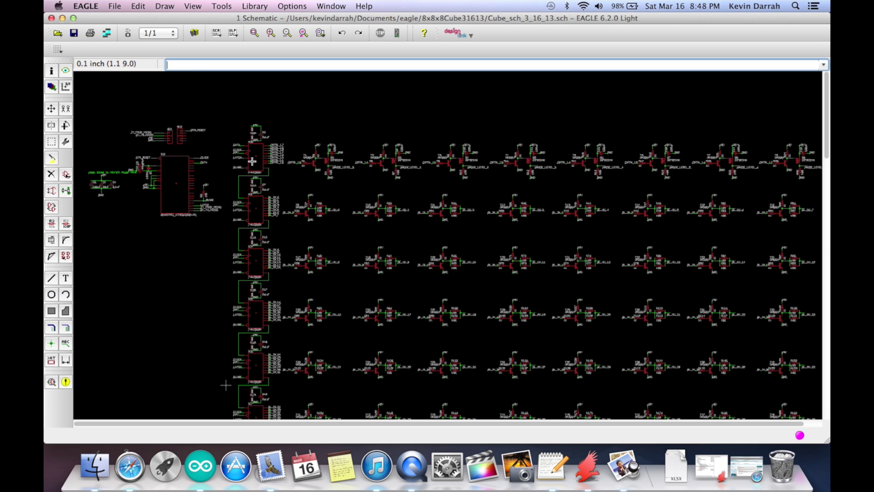
Step: Look through the row of transistor and MOSFET driver circuits for the anode levels, from level 0 to level 7
scroll(272, 165, up, 5)
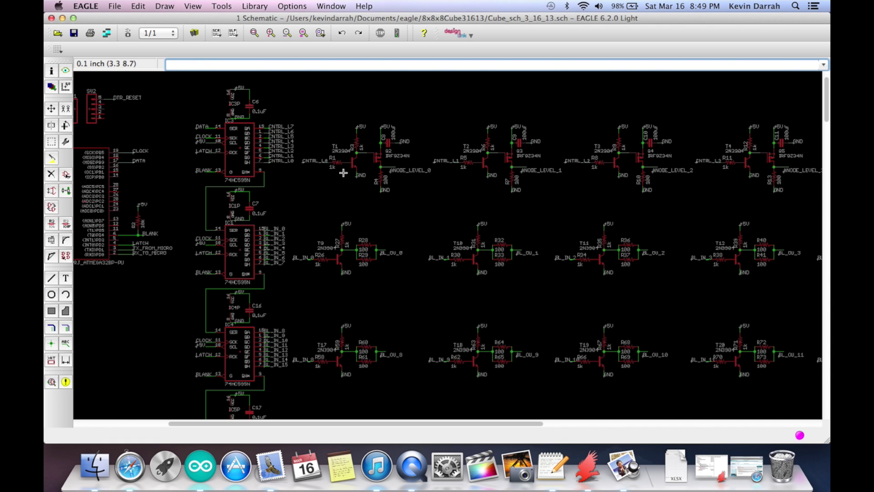
scroll(452, 179, right, 15)
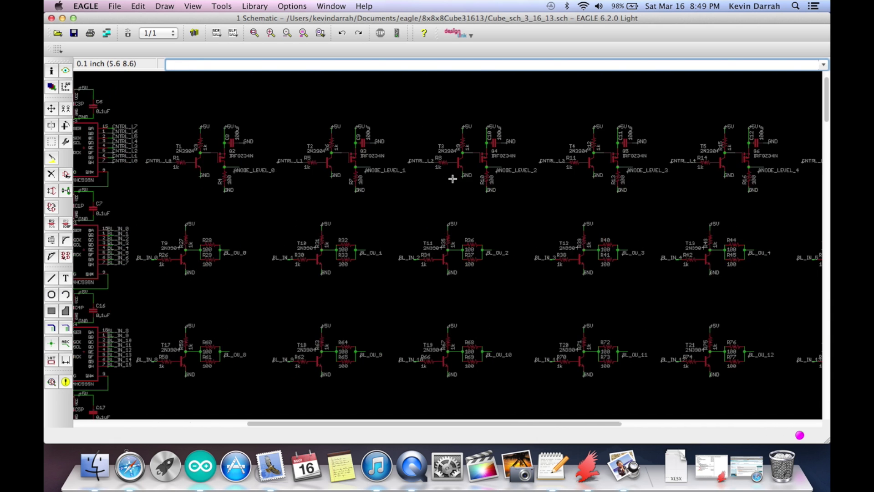
scroll(452, 179, right, 11)
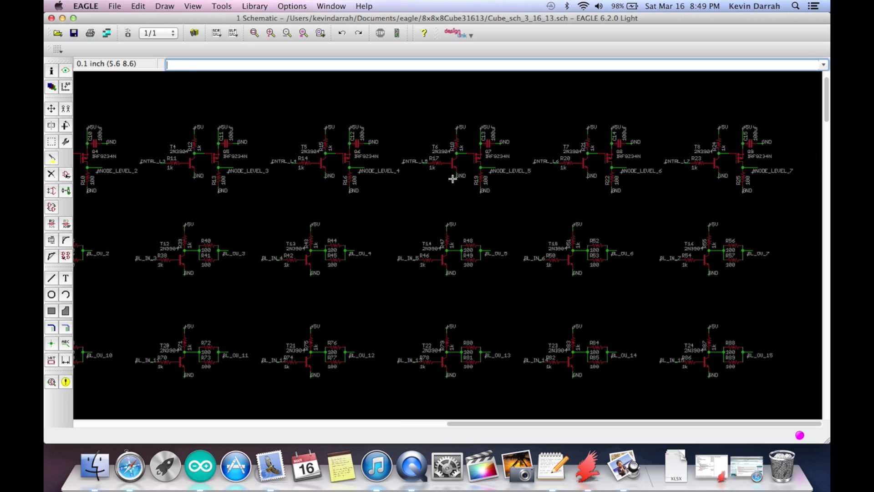
scroll(455, 179, up, 2)
scroll(456, 179, right, 1)
scroll(459, 180, left, 7)
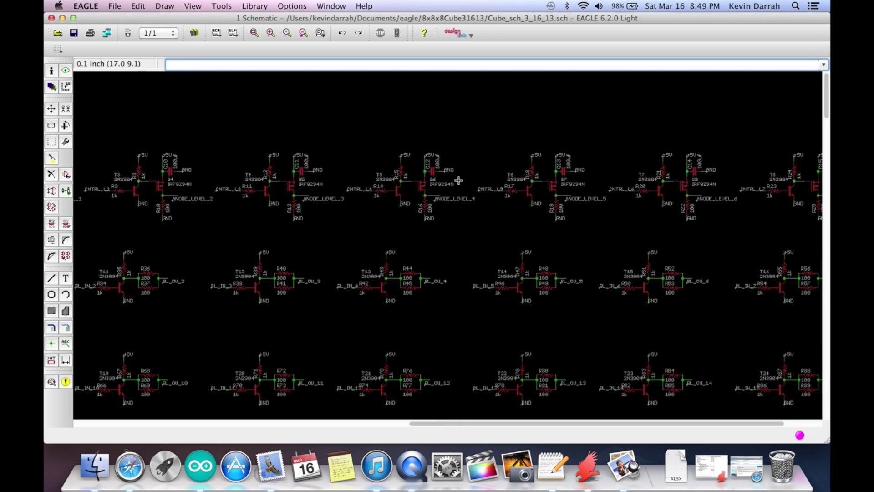
scroll(296, 175, left, 6)
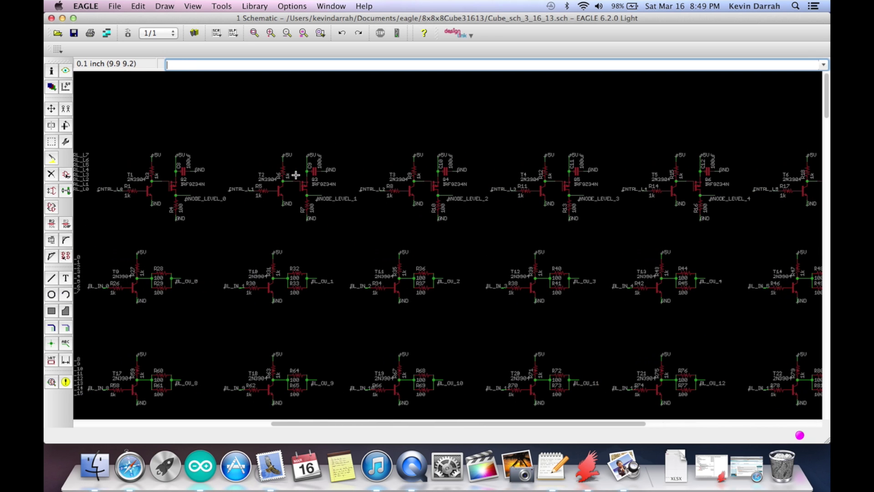
Step: Inspect the anode level 0 driver closely, along with the 74HC595 outputs that supply its CNTRL_L0 signal
scroll(199, 204, up, 3)
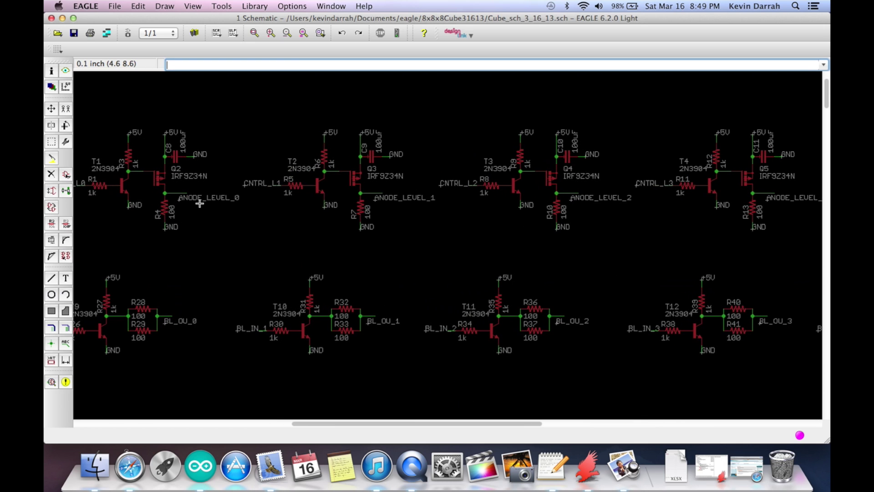
scroll(199, 203, down, 1)
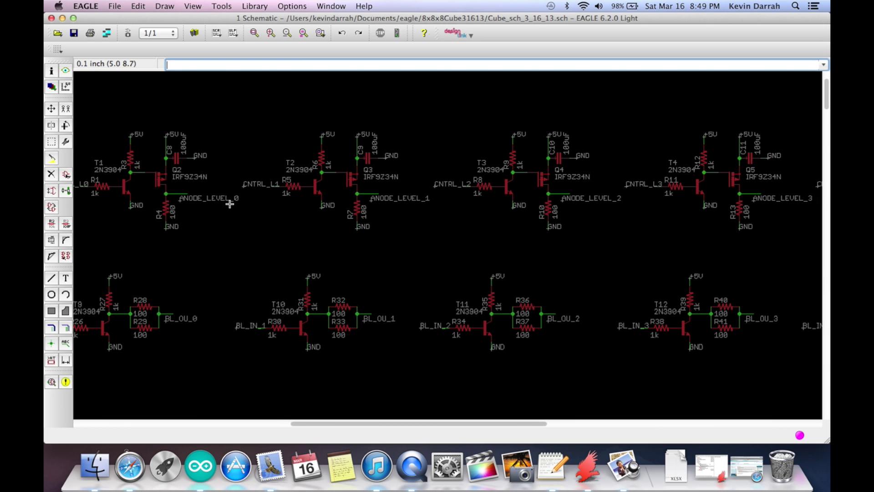
scroll(230, 203, left, 14)
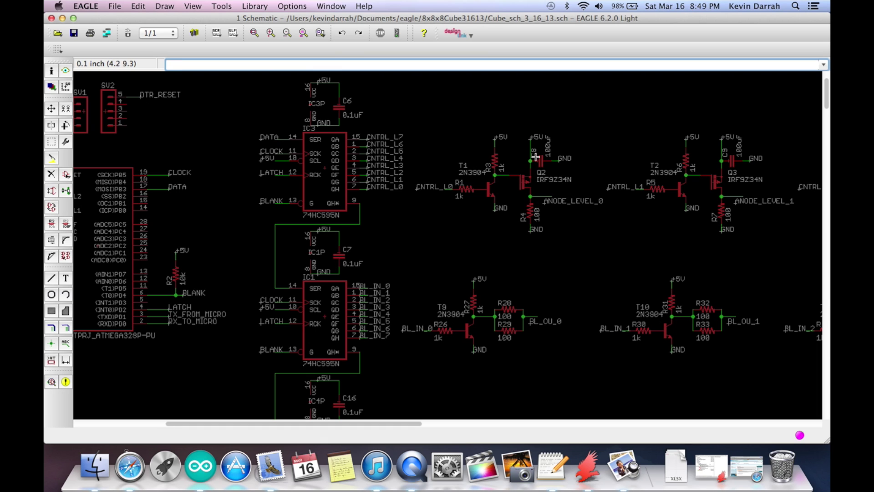
scroll(604, 271, right, 3)
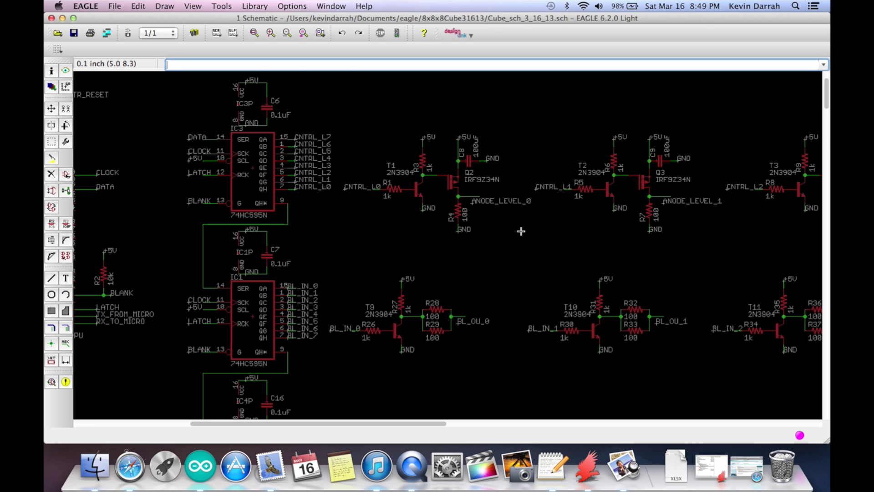
scroll(521, 231, right, 8)
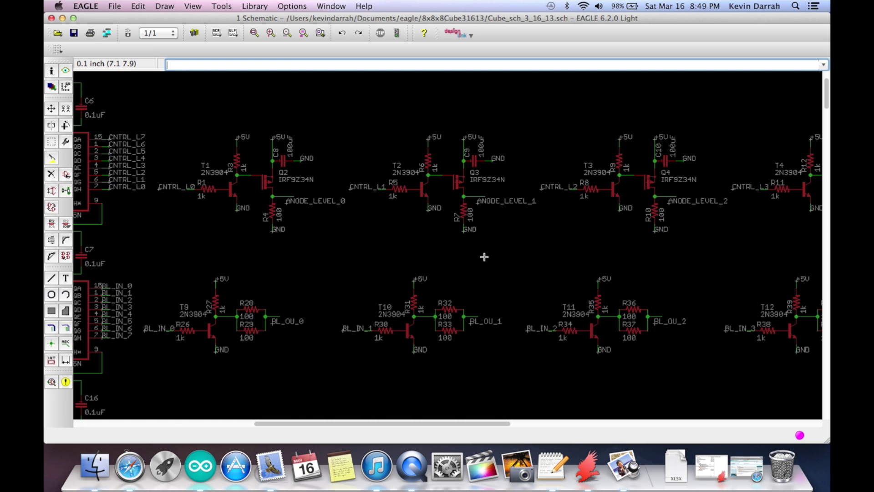
Step: Follow the 74HC595 shift register chain down through the rows of blue output driver circuits
scroll(334, 267, down, 2)
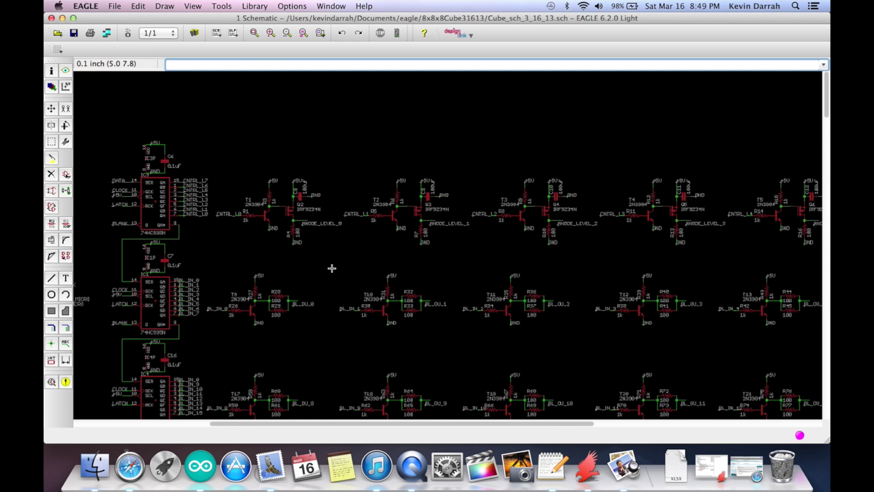
scroll(156, 263, down, 1)
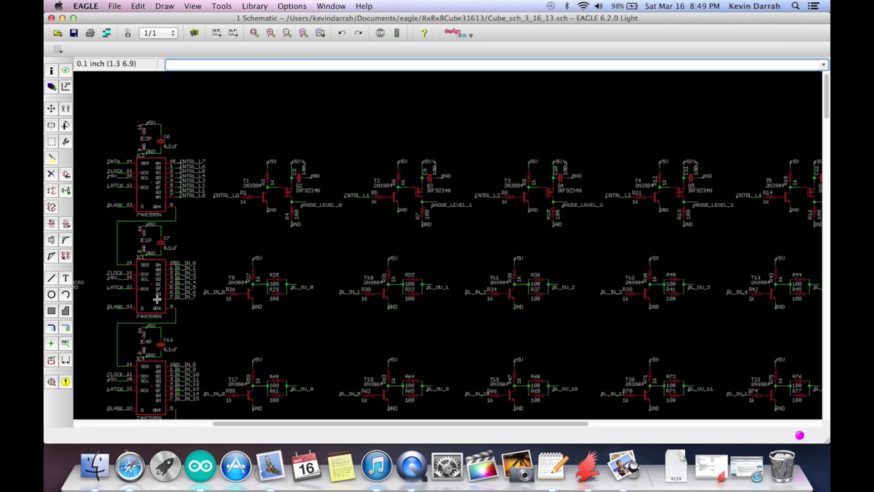
scroll(157, 318, down, 1)
scroll(158, 309, down, 5)
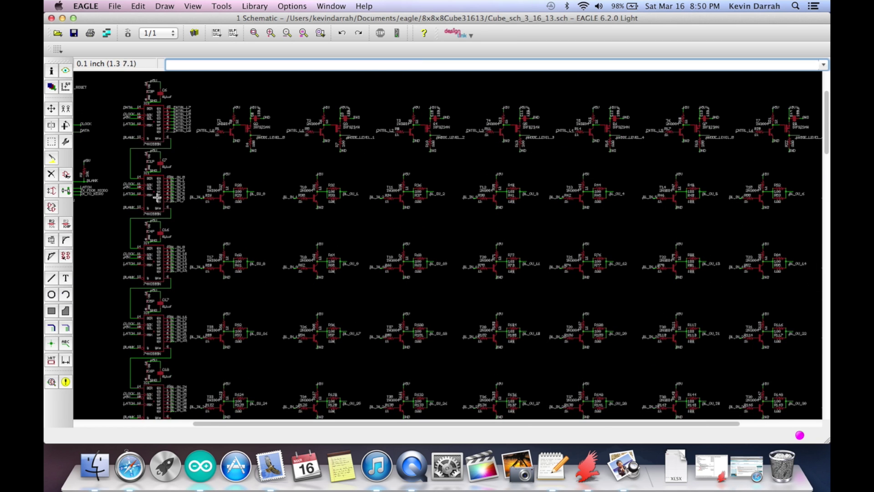
scroll(158, 358, down, 5)
scroll(158, 358, down, 10)
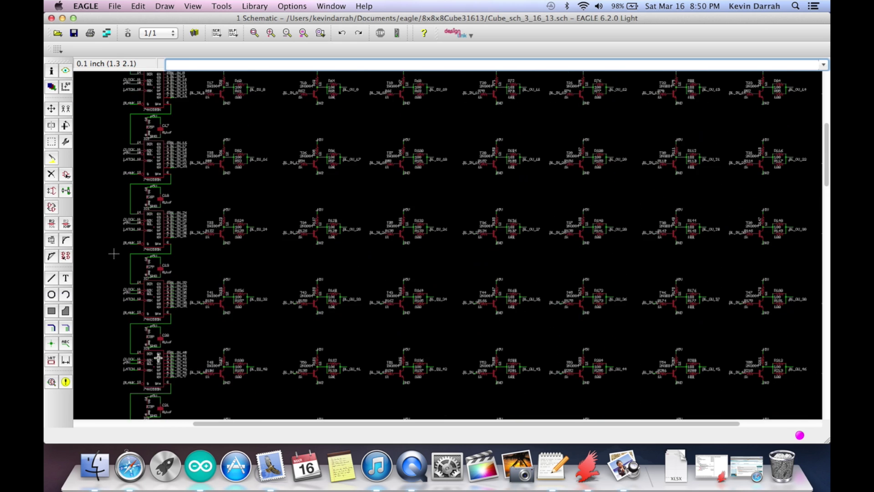
scroll(158, 358, down, 9)
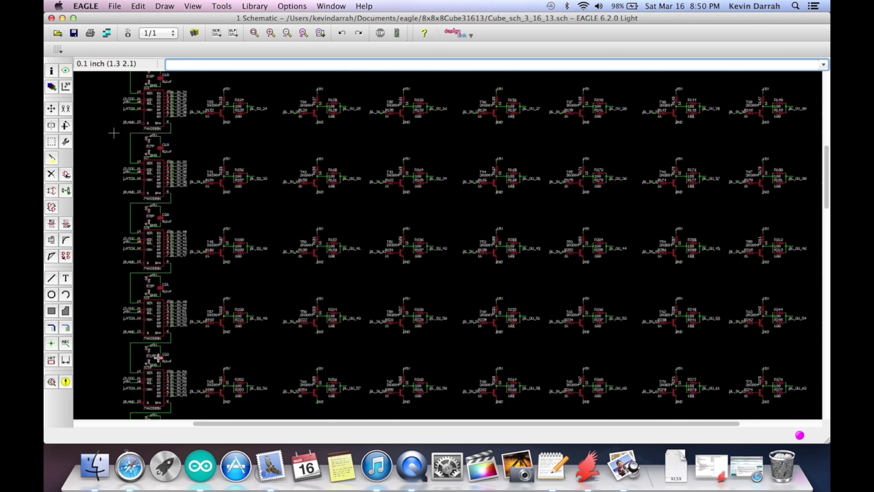
scroll(158, 358, down, 4)
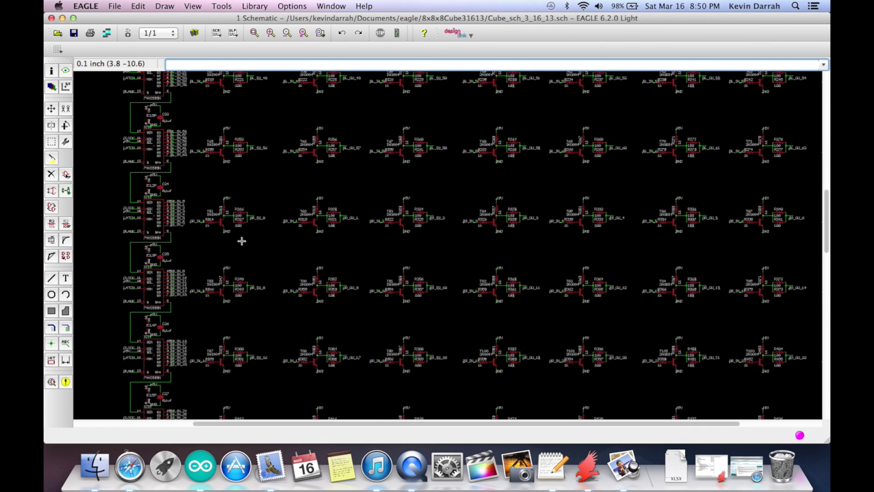
Step: Compare the output resistors of the green (GR_OU) driver stages with those of the red (RE_OU) driver stages
scroll(243, 237, up, 1)
scroll(243, 237, up, 2)
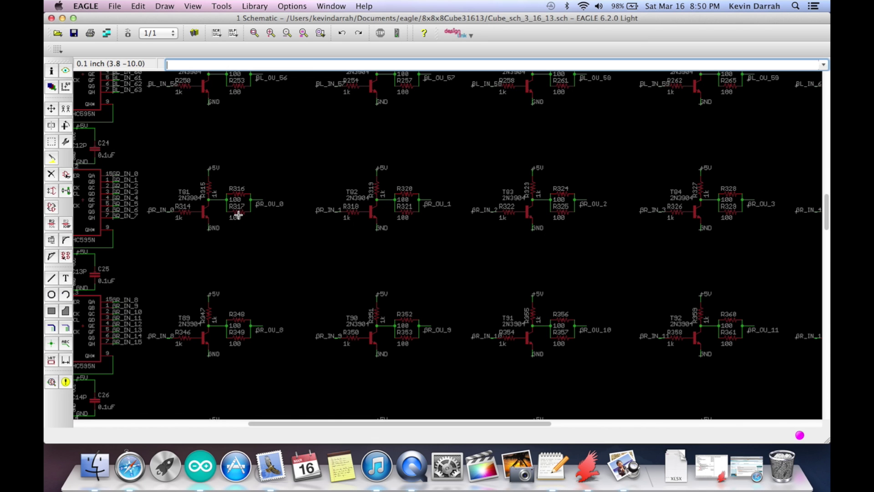
scroll(282, 255, down, 15)
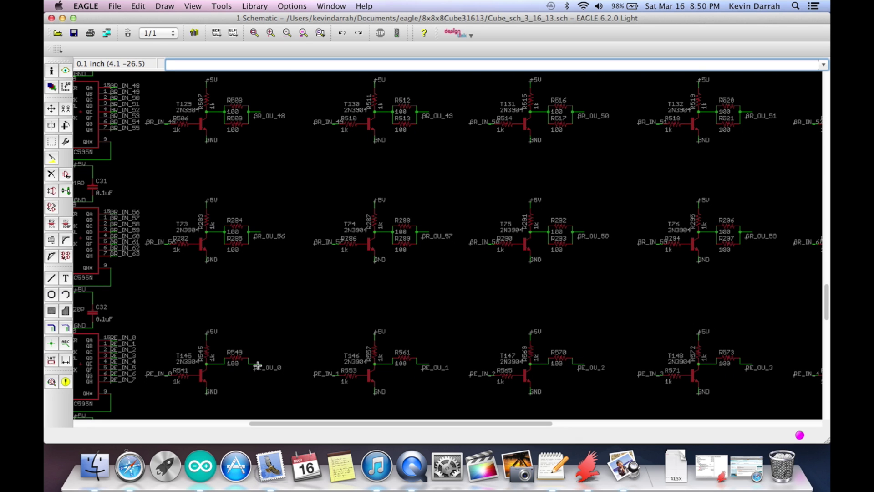
scroll(299, 364, up, 2)
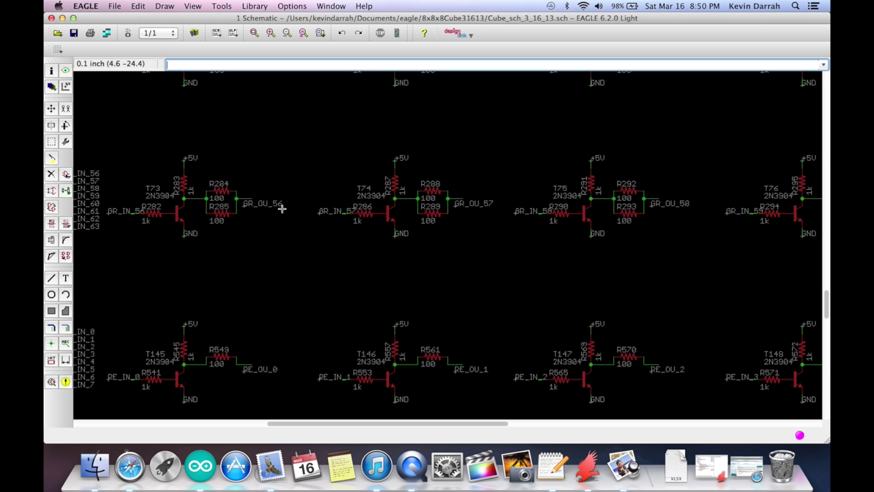
scroll(390, 347, down, 5)
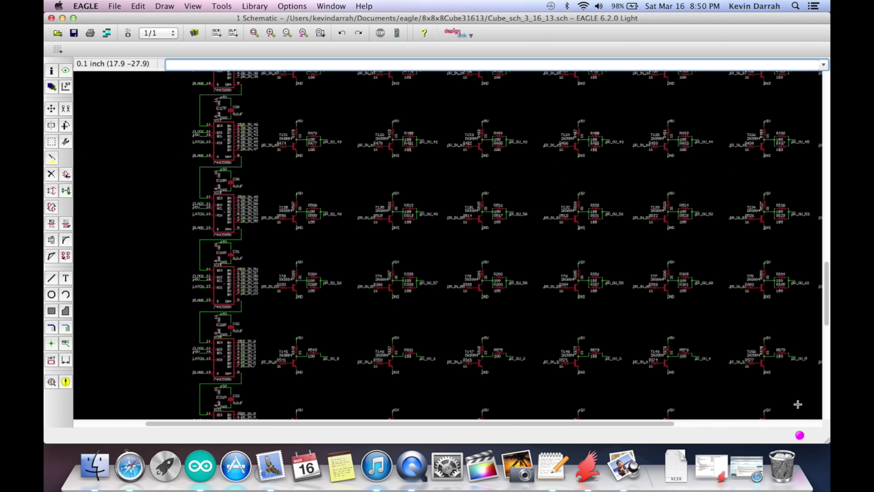
Step: Switch to the 8x8x8RGB WiringHelper PDF in Preview and review the LED output labels and the side view's anode levels
click(625, 476)
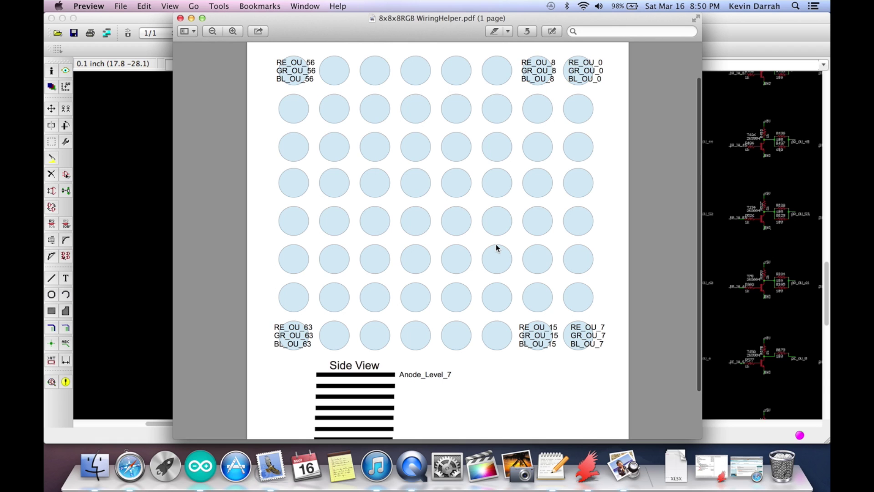
scroll(496, 246, down, 3)
scroll(410, 362, down, 2)
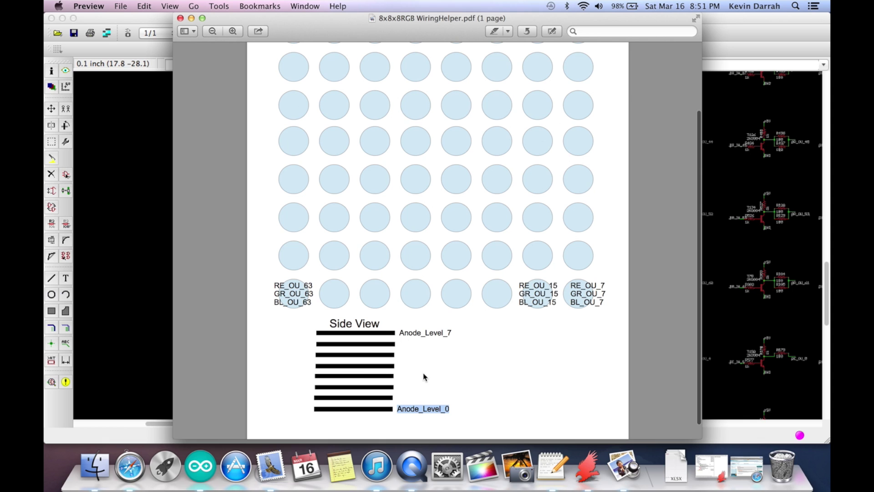
scroll(423, 376, up, 2)
scroll(423, 375, up, 3)
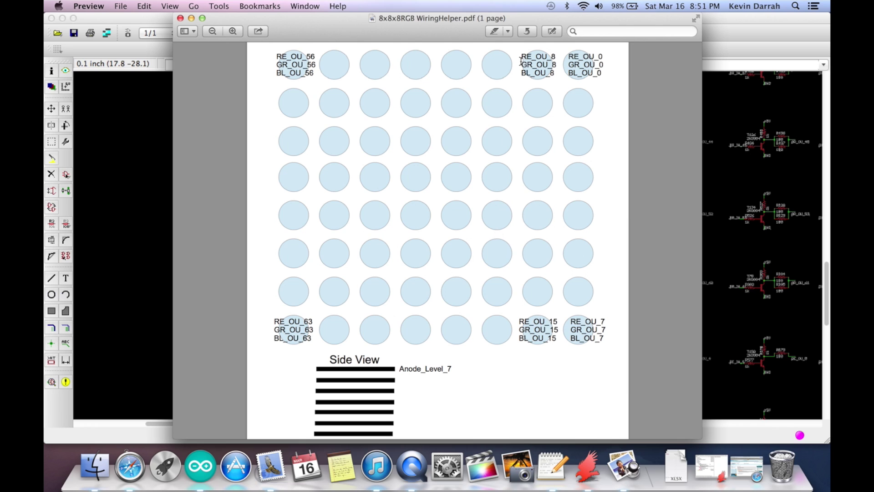
Step: View the EAGLE Freemium page in Safari and the EAGLE schematic, and bring the WiringHelper PDF back to the front in Preview
click(756, 170)
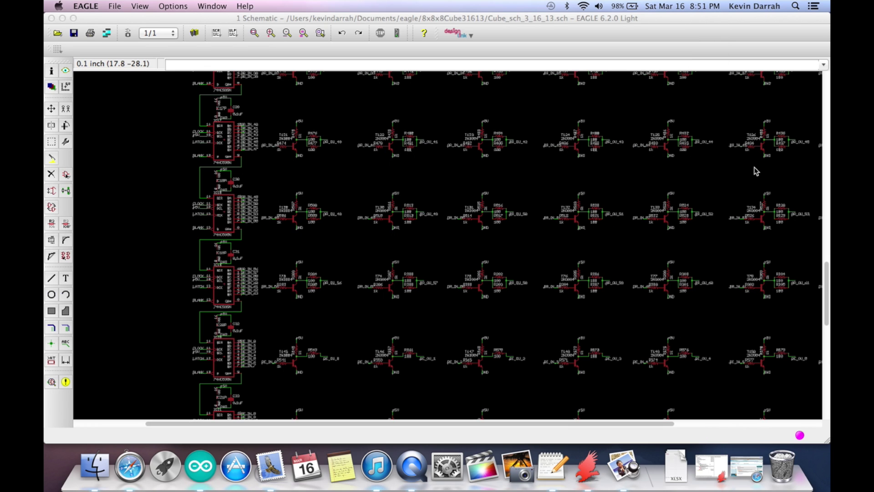
click(242, 291)
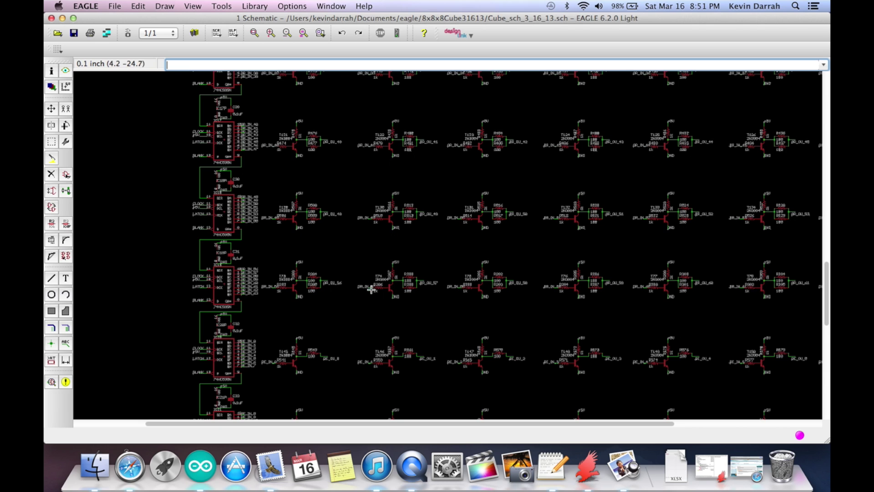
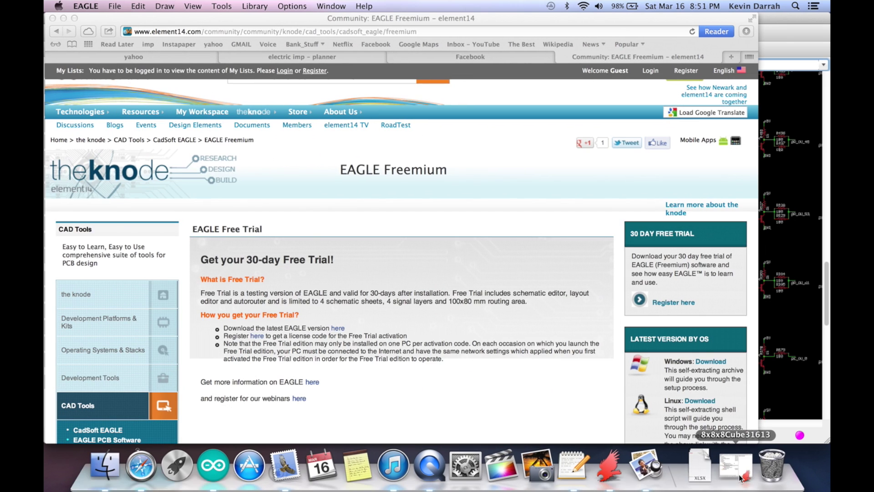
click(672, 467)
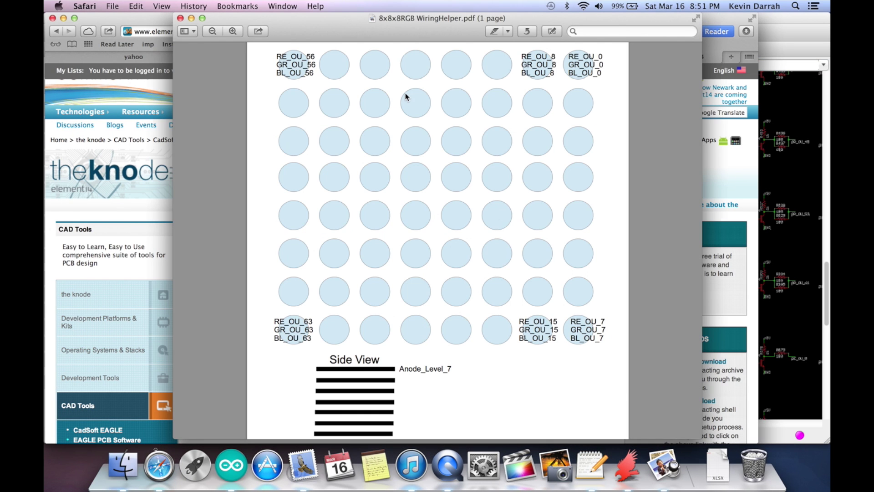
key(super+w)
click(780, 278)
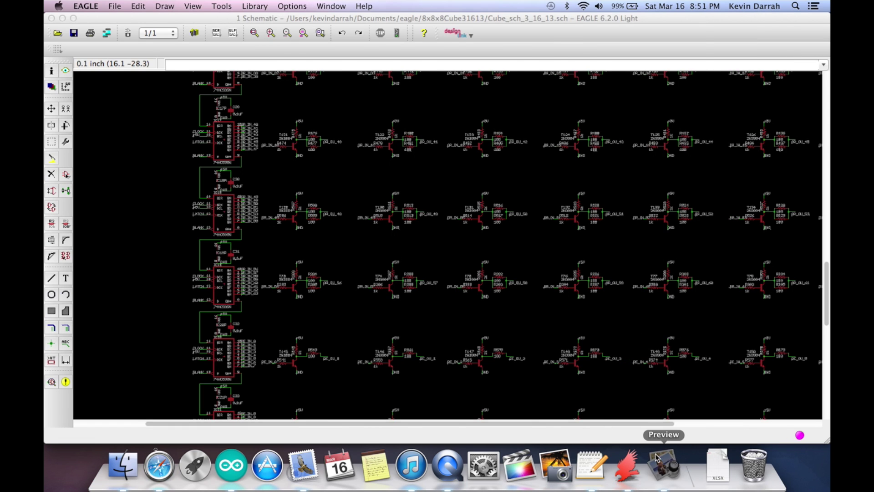
click(664, 465)
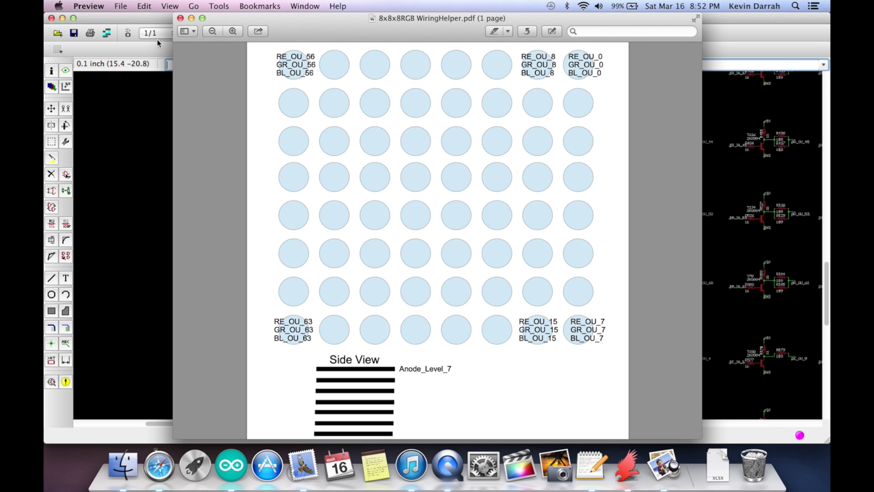
Step: Switch from the WiringHelper PDF to the Cube_sch_3_16_13 schematic in EAGLE
click(139, 18)
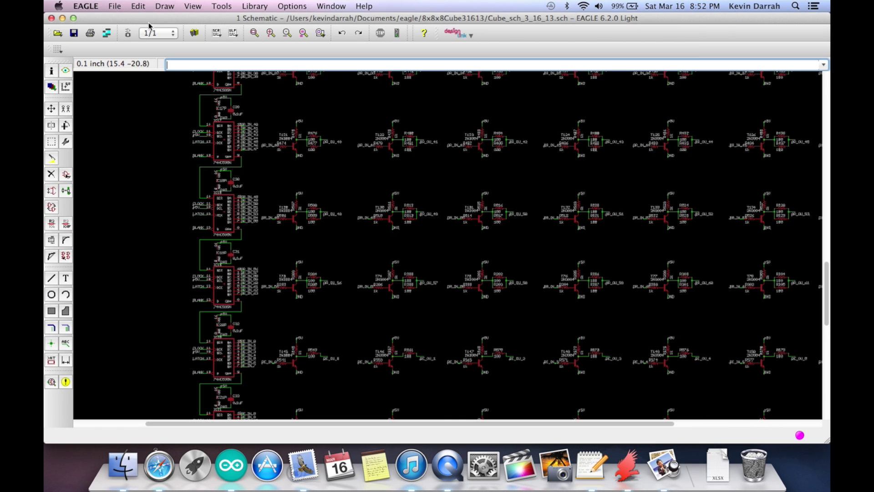
click(119, 7)
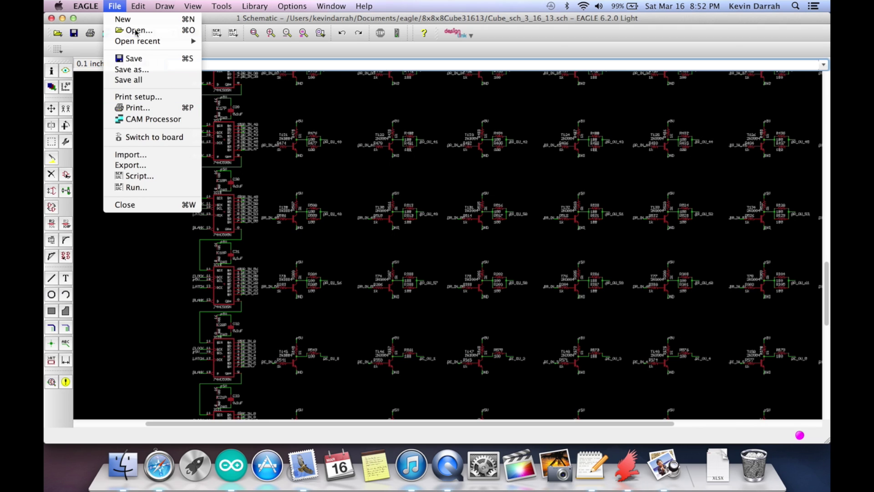
mouse_move(138, 5)
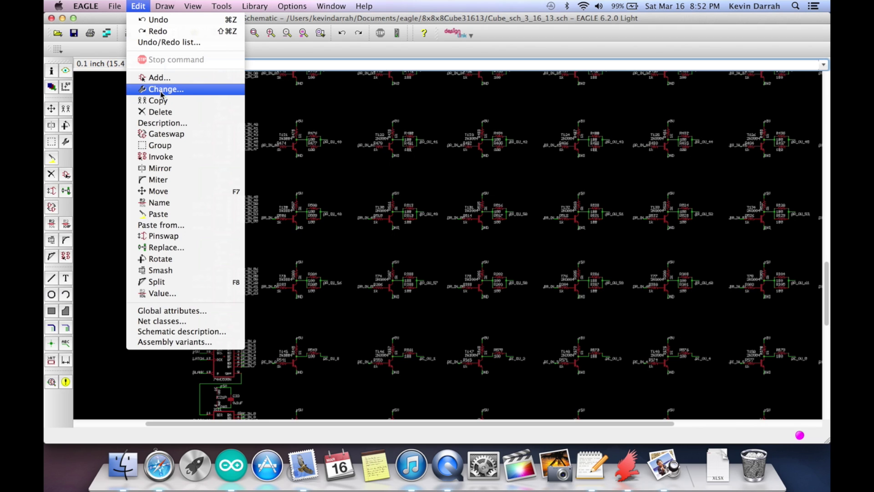
click(115, 93)
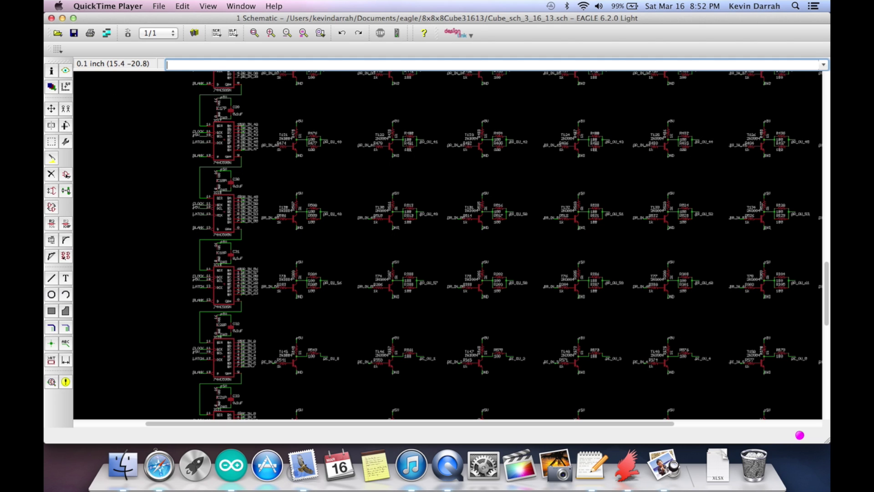
click(160, 6)
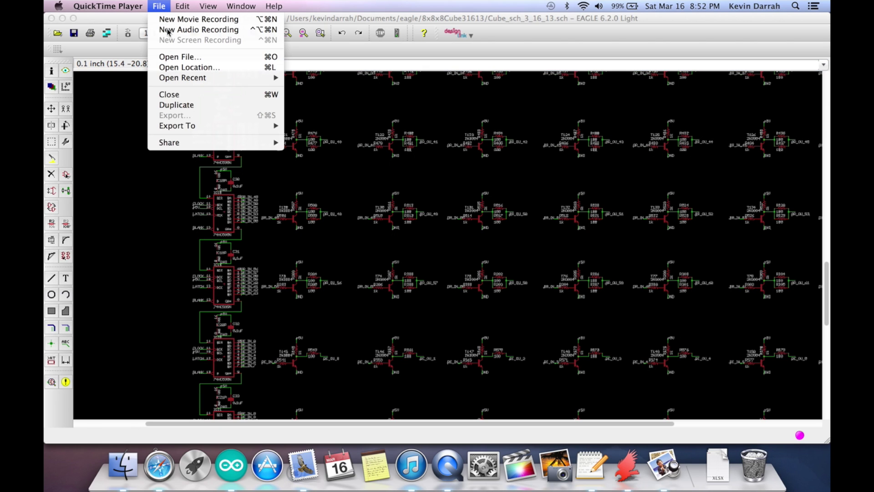
click(129, 217)
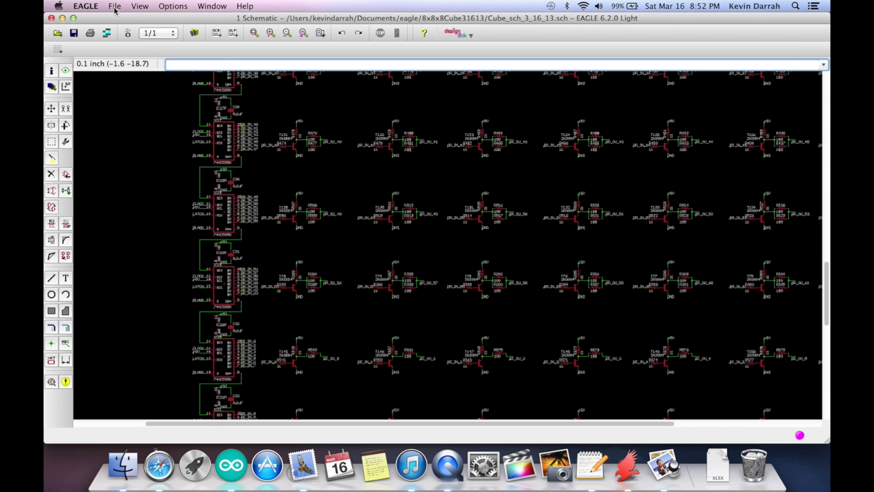
Step: Open the board layout belonging to the cube schematic and enlarge its window to fill the screen
click(114, 6)
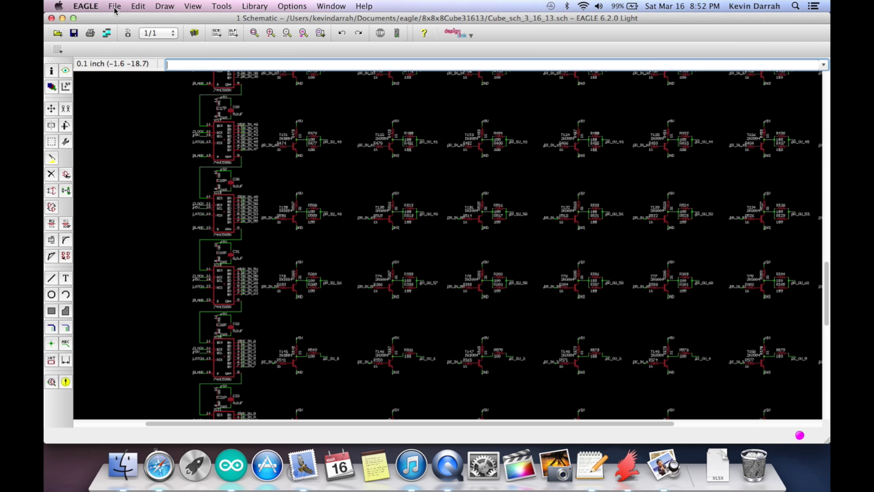
click(114, 6)
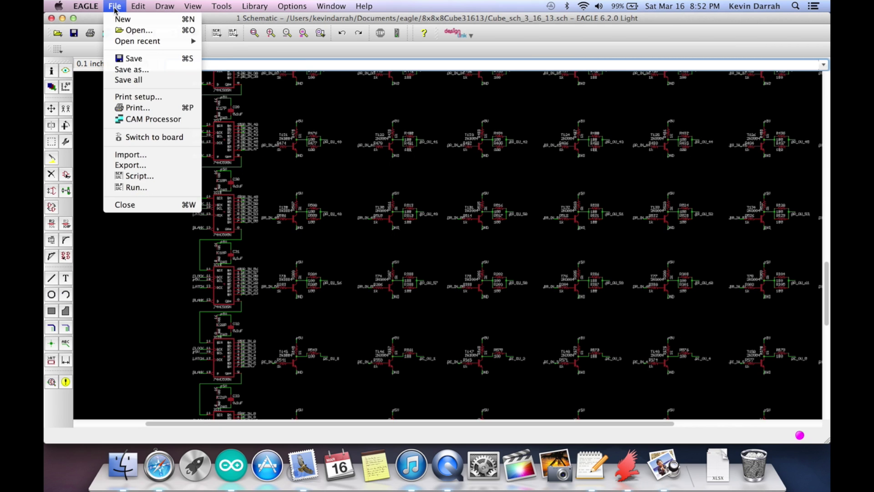
click(142, 136)
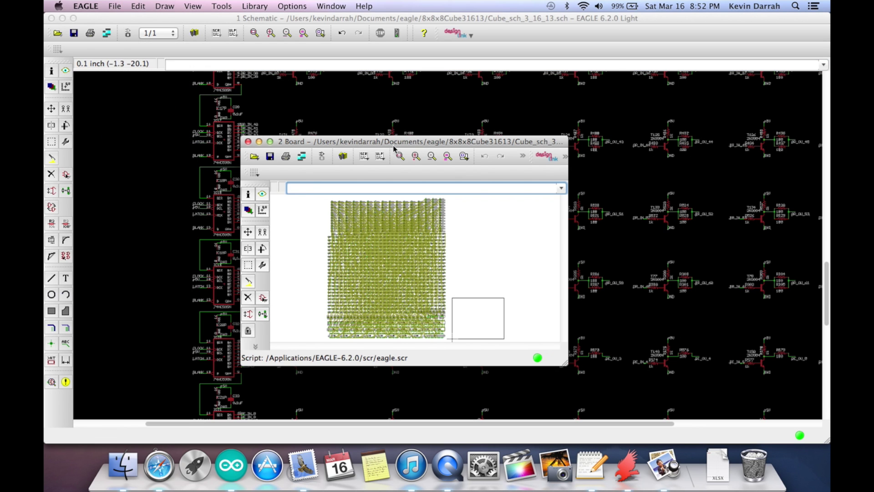
click(270, 143)
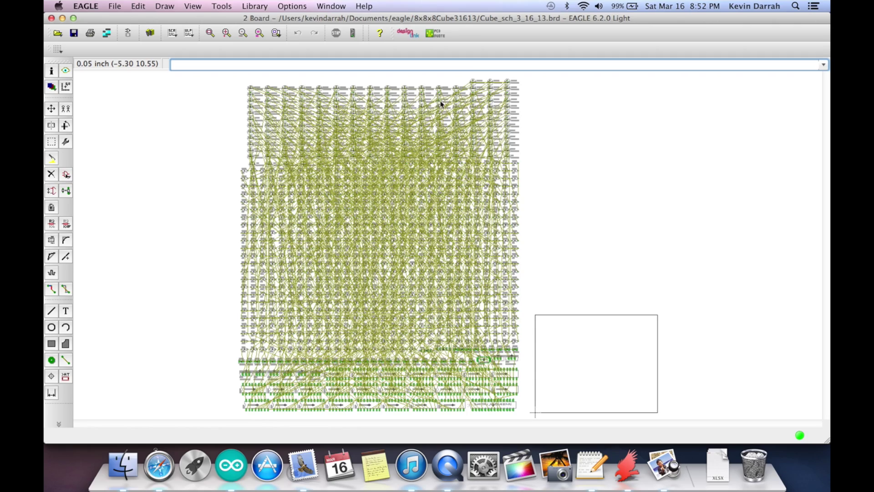
Step: Examine the rows of unplaced components and the unrouted airwires beside the empty board outline
scroll(422, 190, up, 5)
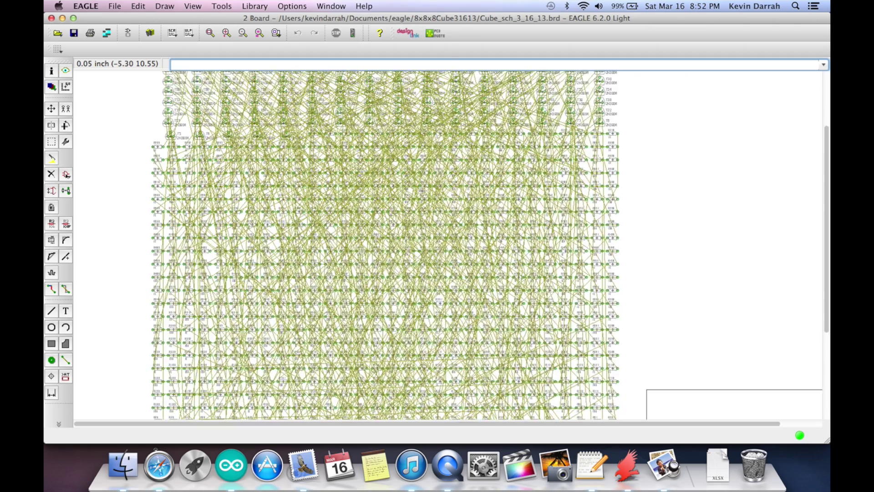
scroll(422, 190, down, 1)
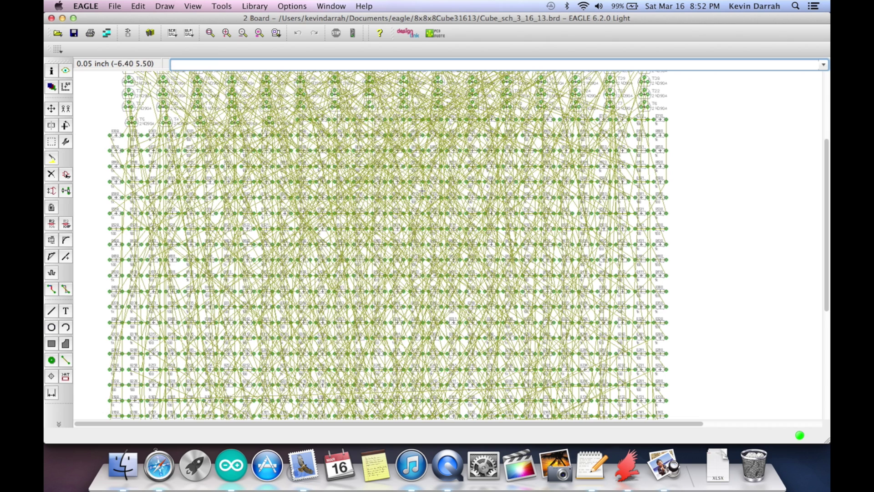
scroll(422, 190, up, 1)
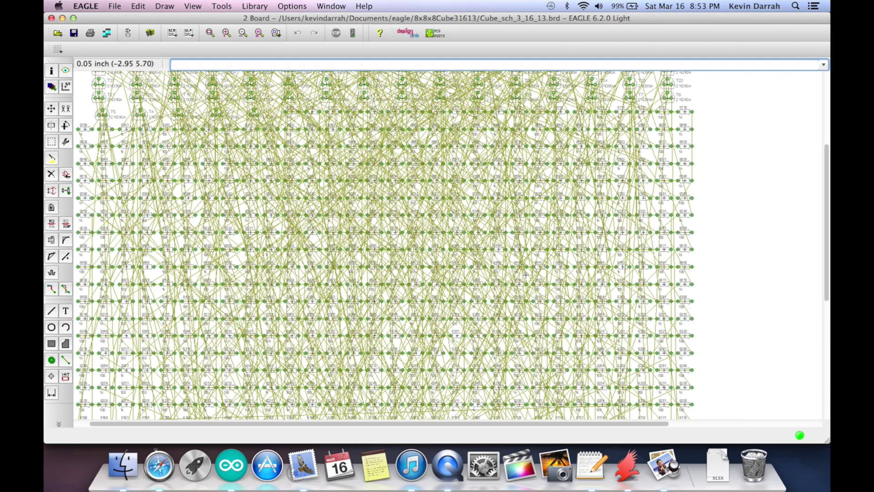
scroll(526, 275, down, 2)
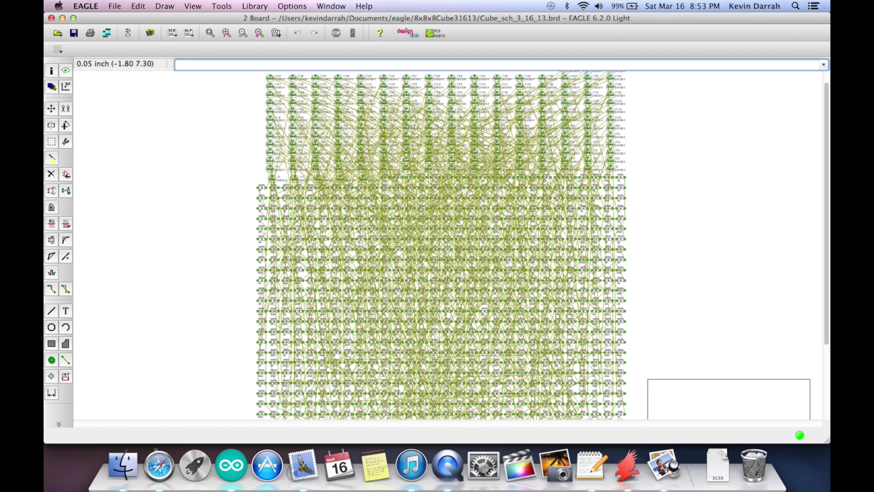
scroll(572, 208, down, 3)
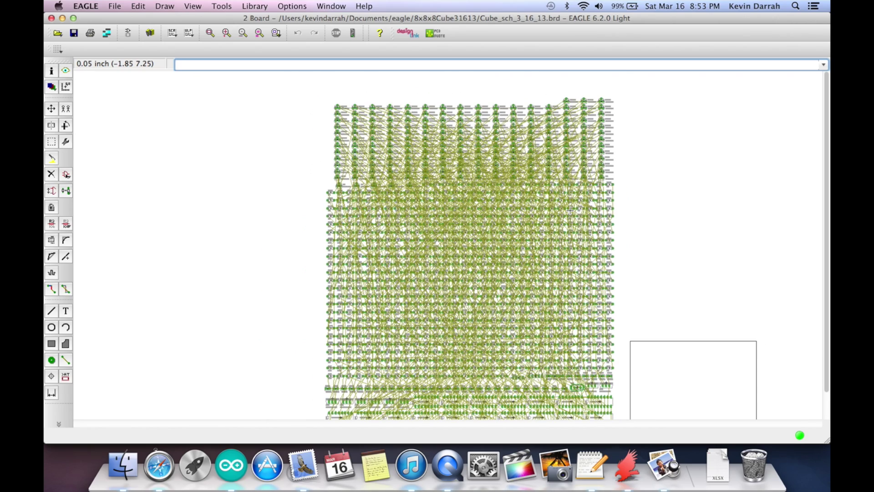